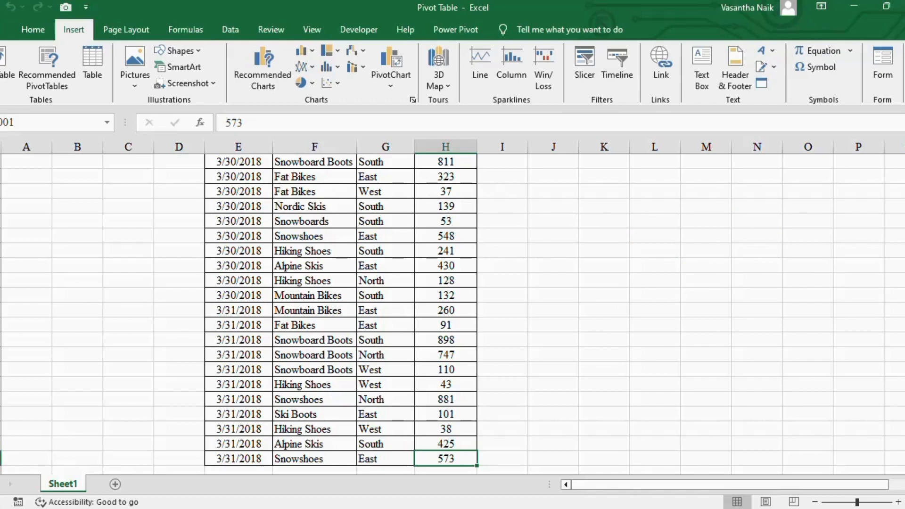
Create a pivot table on a new worksheet from the sales data range Sheet1!$E$1:$H$10001
drag(904, 457, 904, 153)
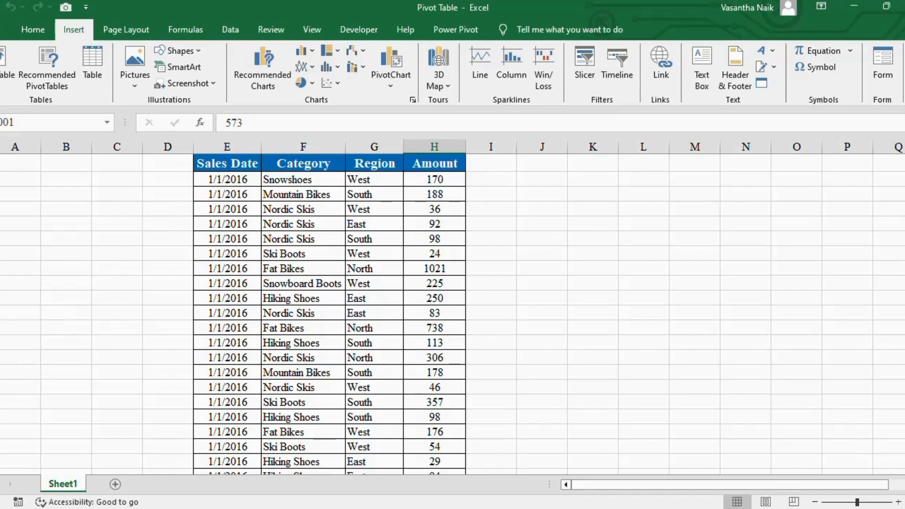
click(244, 184)
click(284, 182)
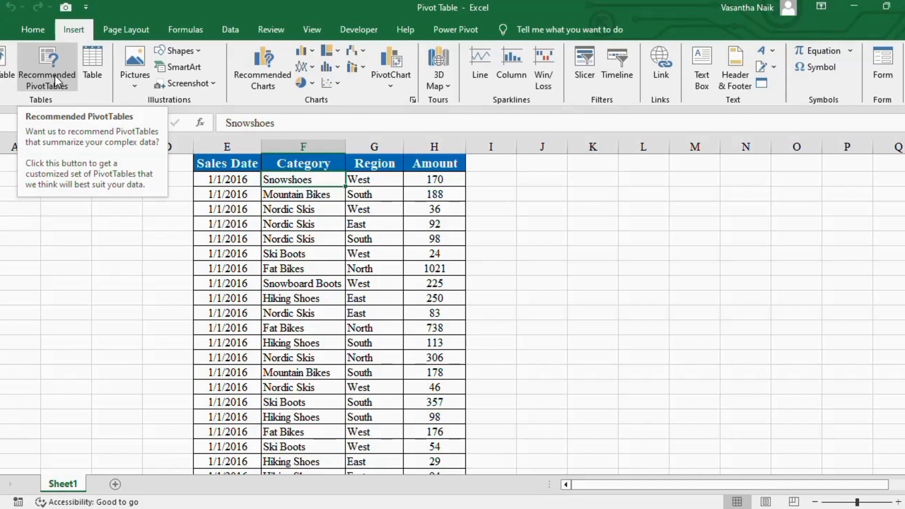
click(567, 239)
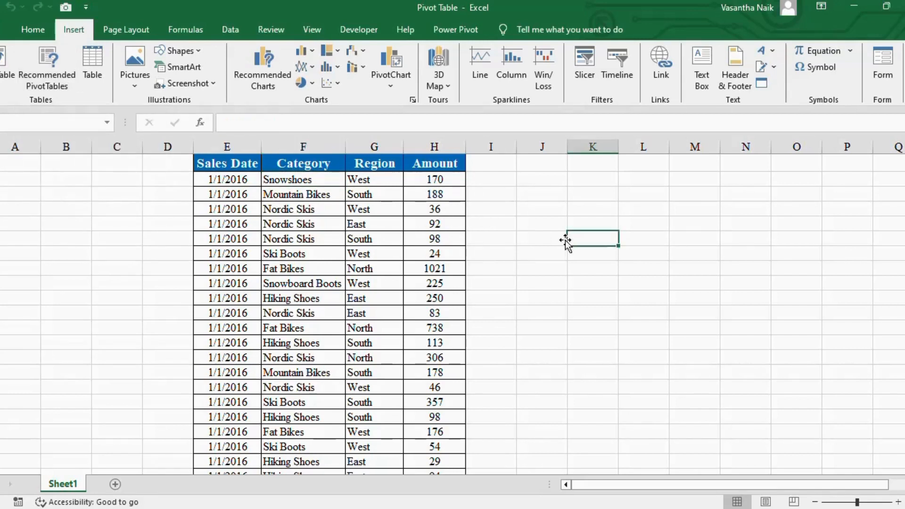
click(302, 240)
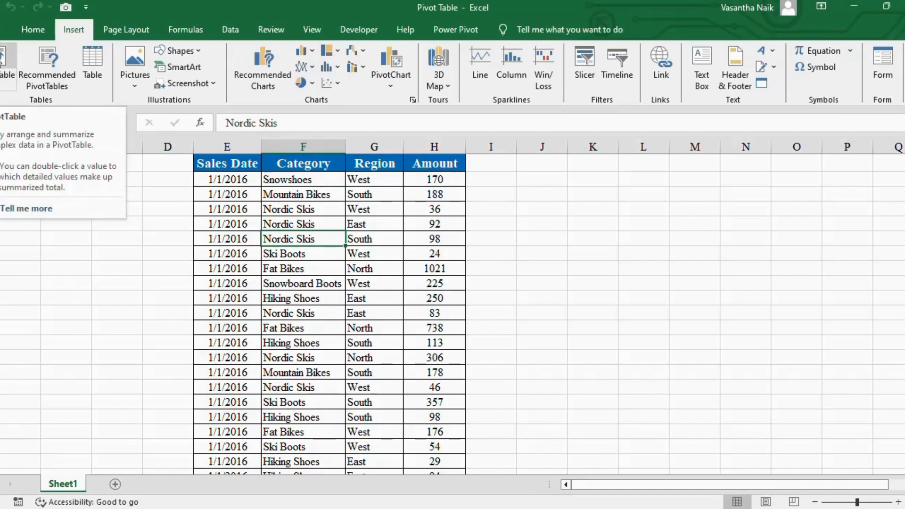
click(2, 59)
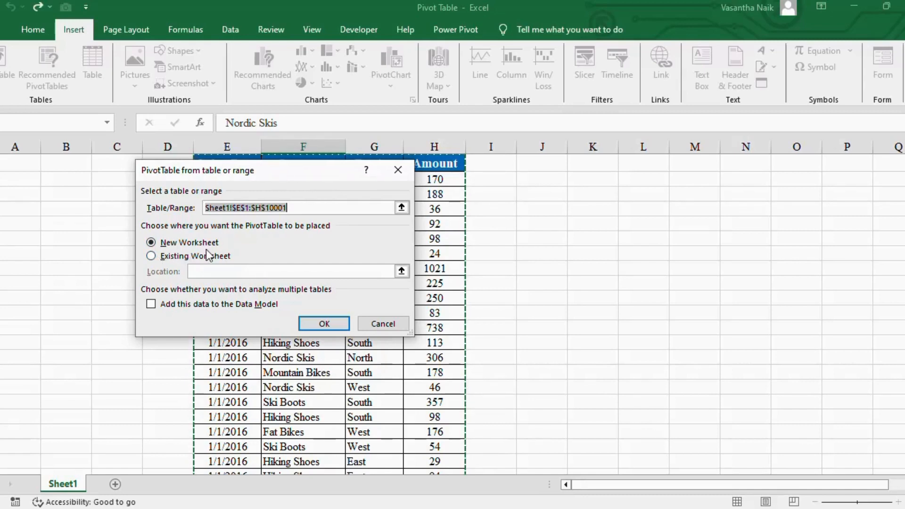
click(324, 323)
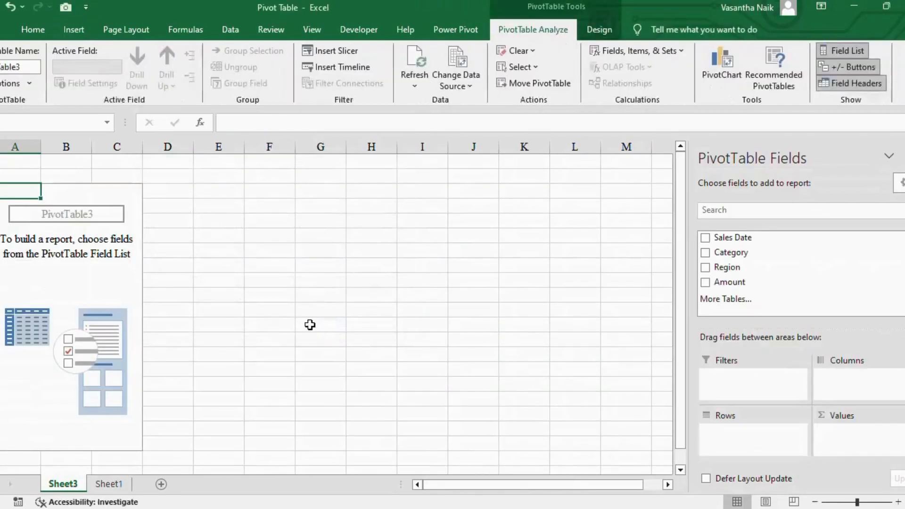
double_click(66, 485)
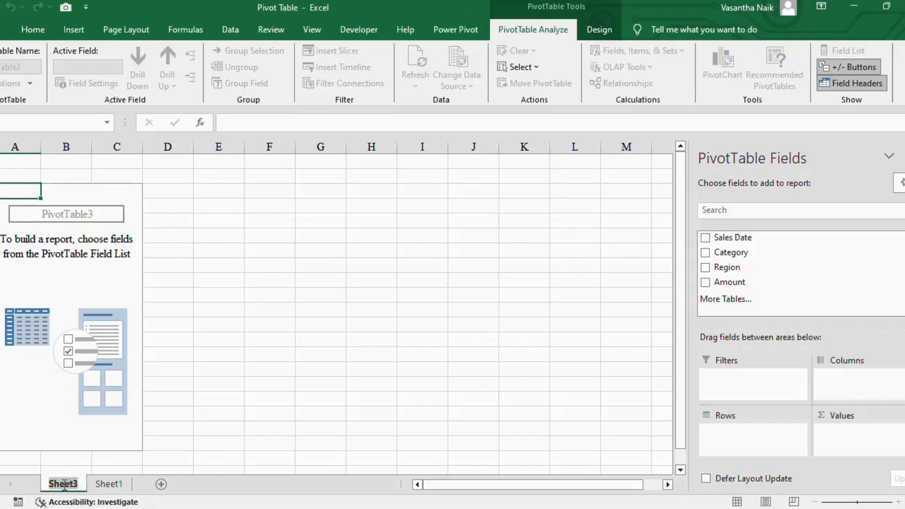
key(Return)
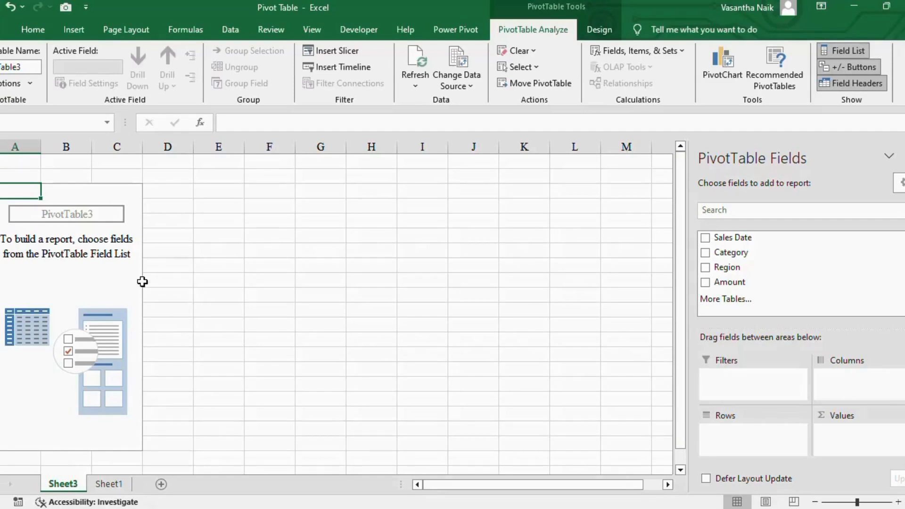
click(110, 484)
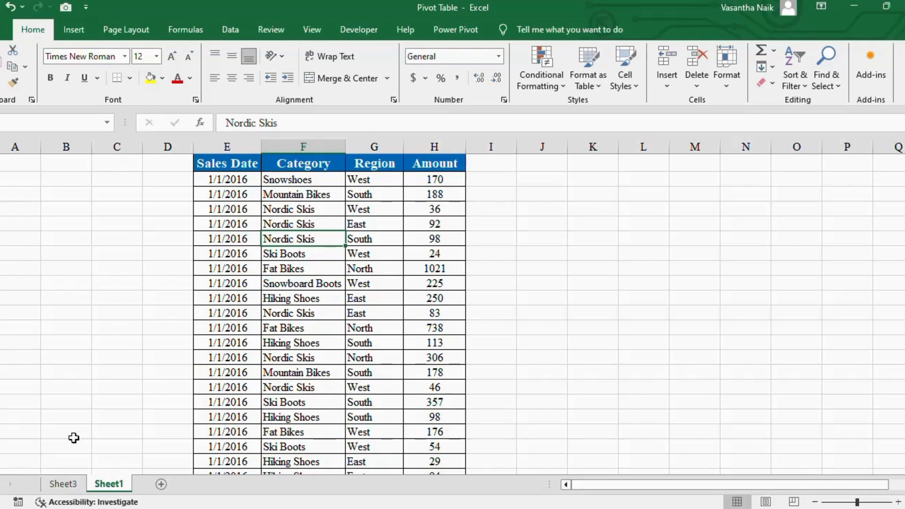
click(63, 484)
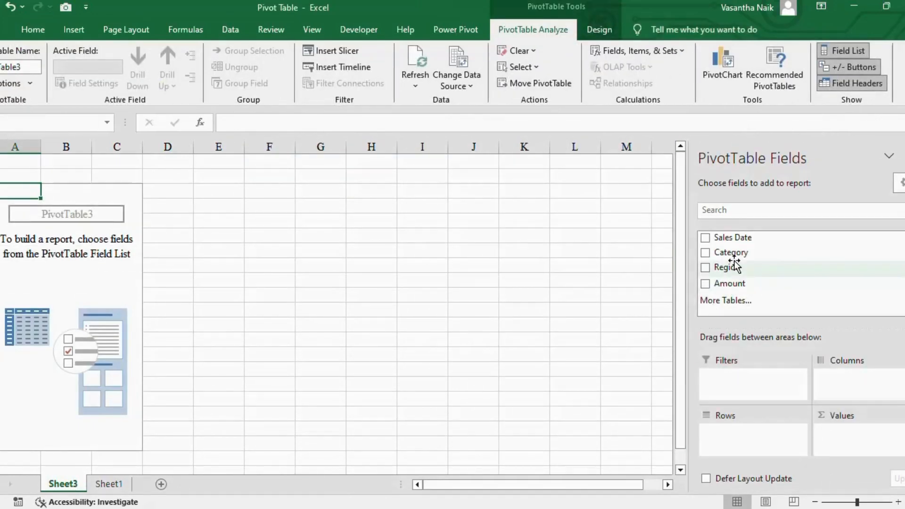
Add the Category field to the pivot table's rows and take it back out
drag(734, 257, 739, 441)
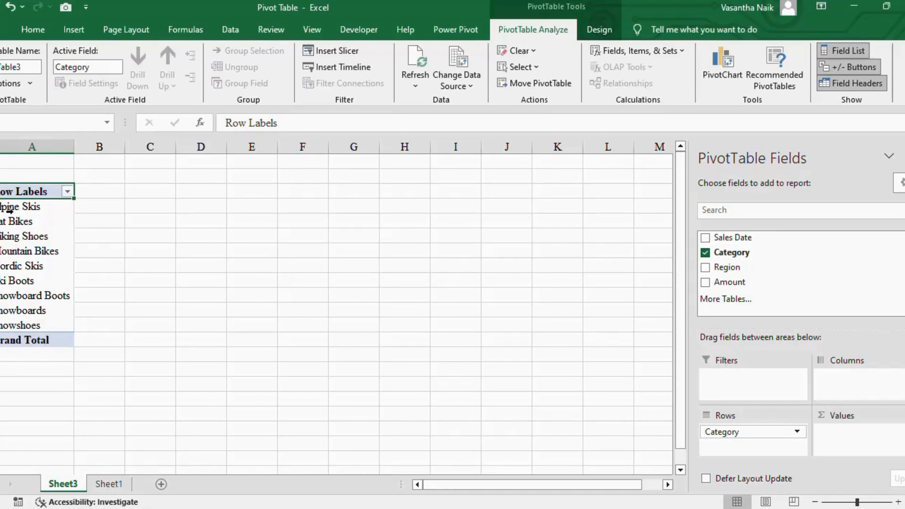
drag(19, 206, 21, 323)
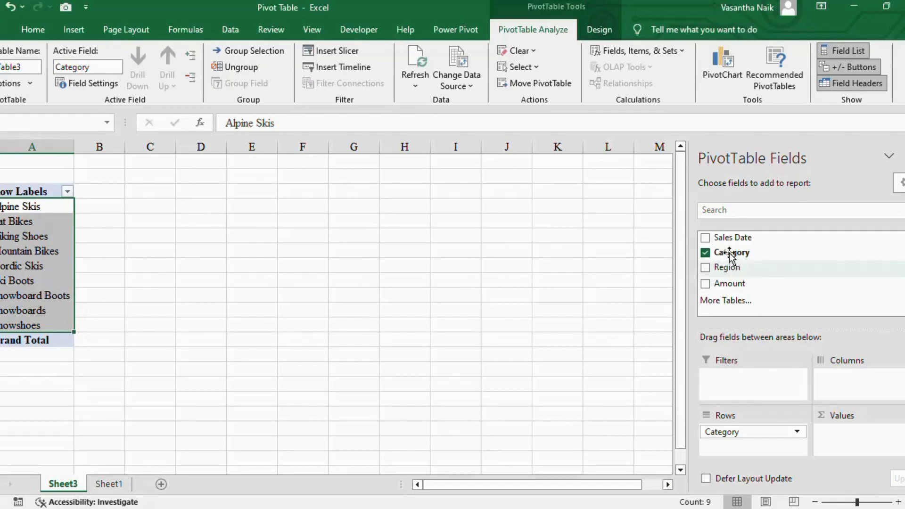
drag(734, 431, 737, 271)
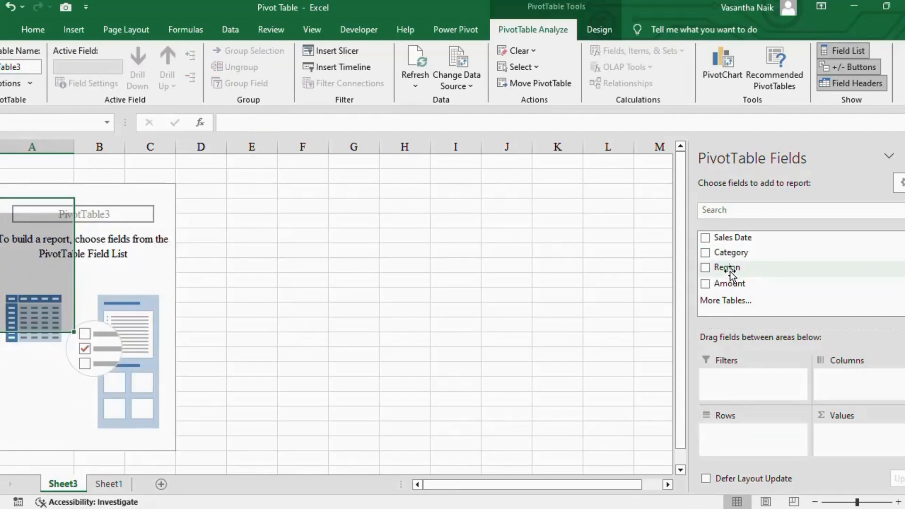
Add the Region field to the pivot table's rows and insert four columns before it so it starts in column E
drag(729, 348, 739, 433)
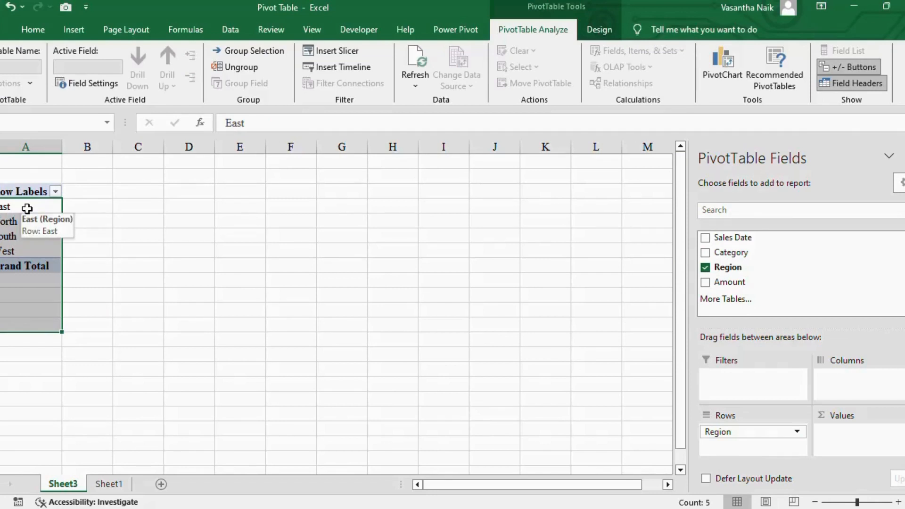
click(29, 142)
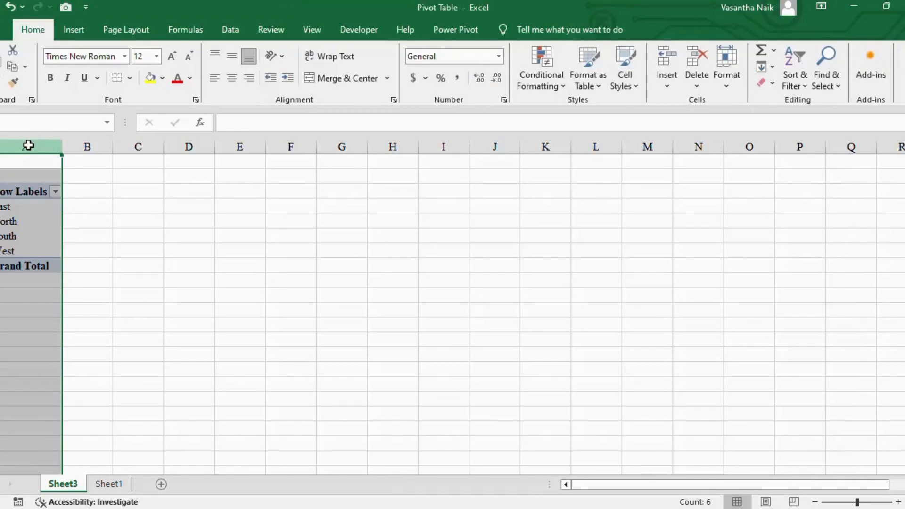
key(ctrl+plus)
key(ctrl+plus)
key(ctrl+plus)
key(ctrl+plus)
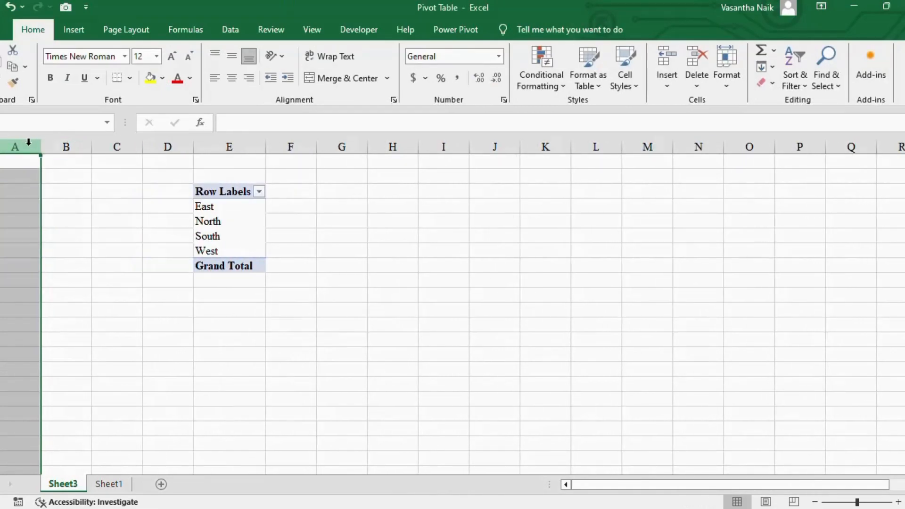
click(211, 211)
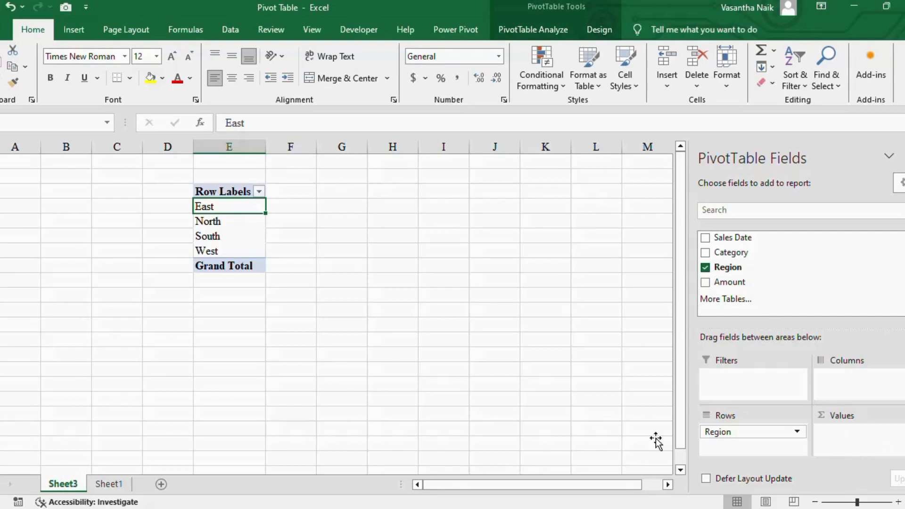
Add the Amount field to the pivot table's values to sum the sales amount by region
click(109, 484)
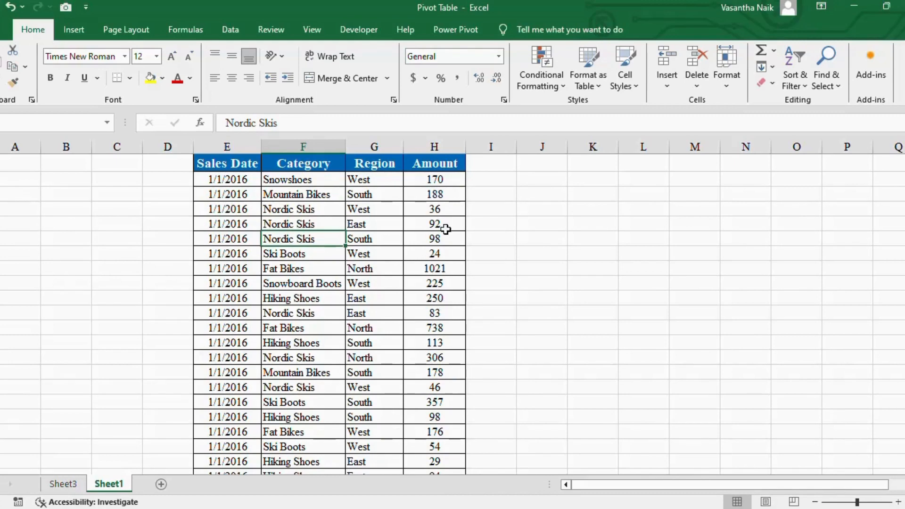
click(71, 484)
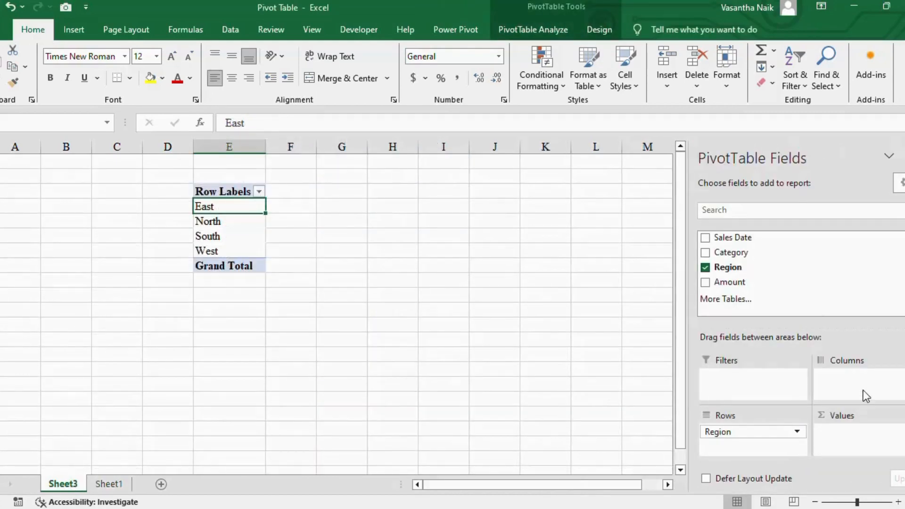
drag(724, 285, 838, 435)
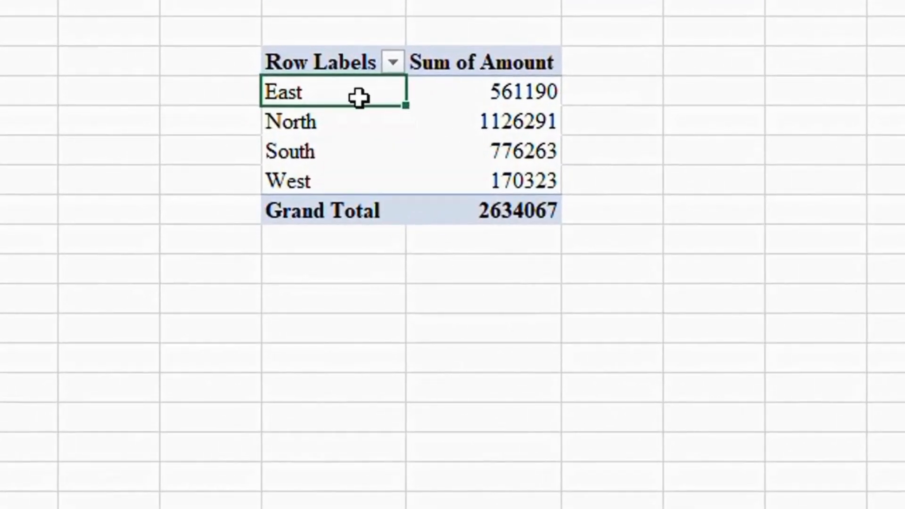
mouse_move(359, 98)
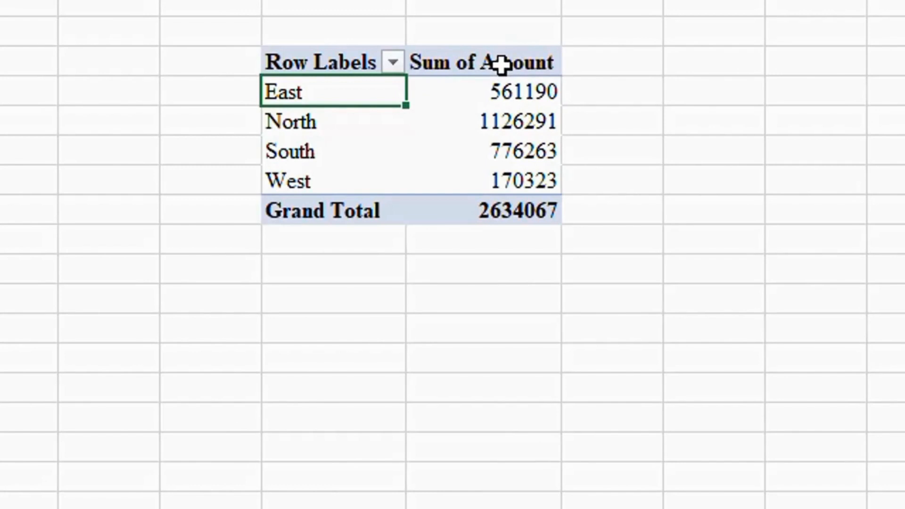
mouse_move(503, 90)
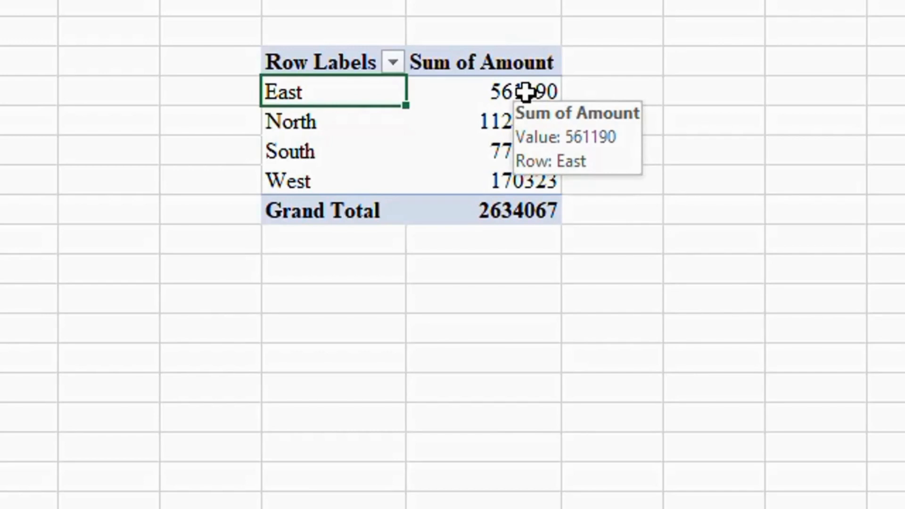
Replace Region with Category in the rows to sum the amount by product category
drag(783, 444, 749, 436)
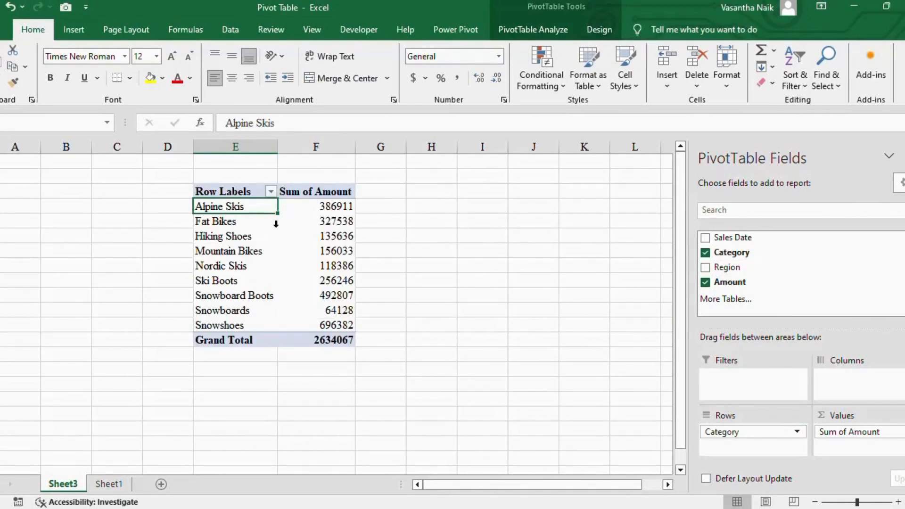
click(335, 206)
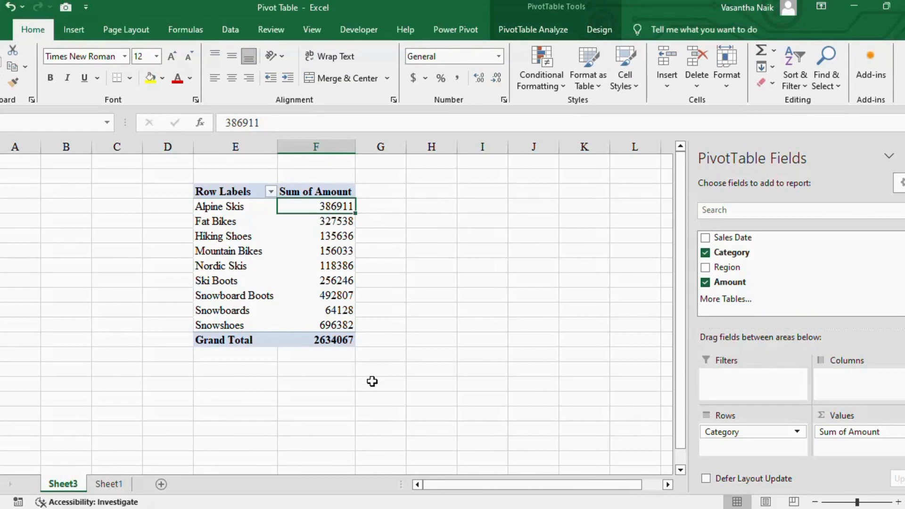
click(324, 344)
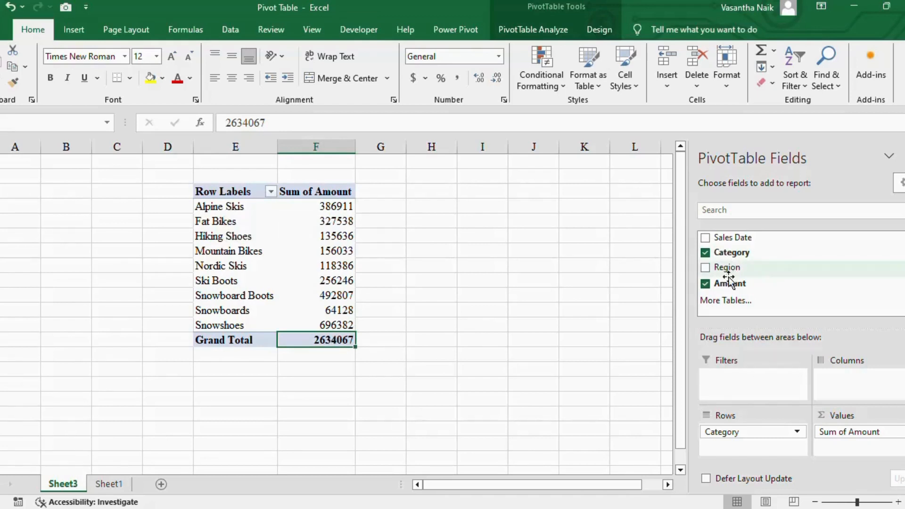
Add the Region field to the rows beneath Category to split each category's amount by region
drag(728, 278, 728, 446)
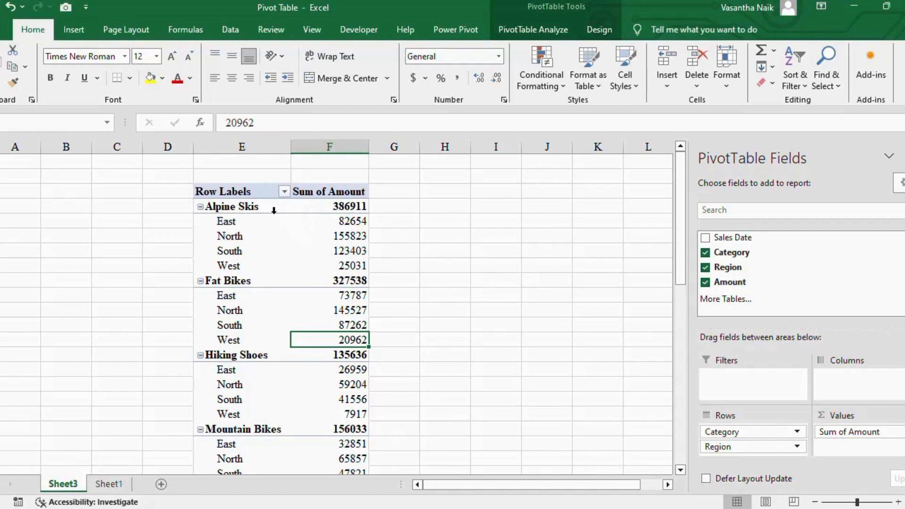
mouse_move(678, 204)
mouse_down()
mouse_move(678, 408)
mouse_move(680, 208)
mouse_up()
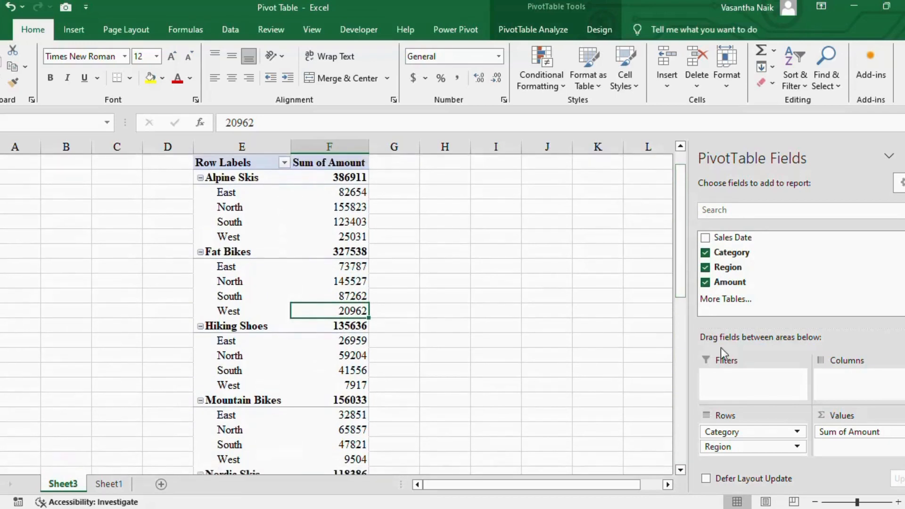
Rearrange the row fields so that Region comes first with Category nested beneath it
drag(744, 448, 769, 299)
mouse_move(735, 436)
mouse_down()
mouse_move(745, 272)
mouse_move(735, 283)
mouse_move(739, 440)
mouse_up()
drag(736, 254, 741, 446)
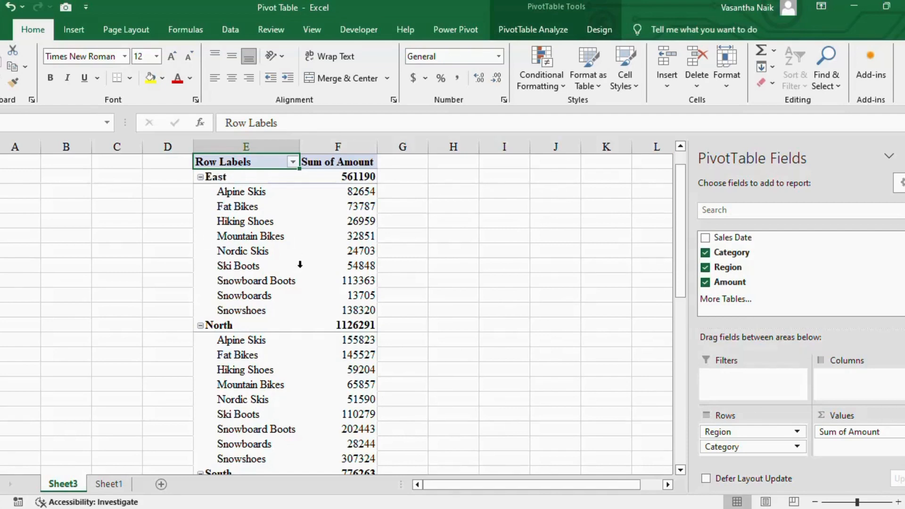
scroll(300, 265, down, 6)
scroll(304, 287, up, 4)
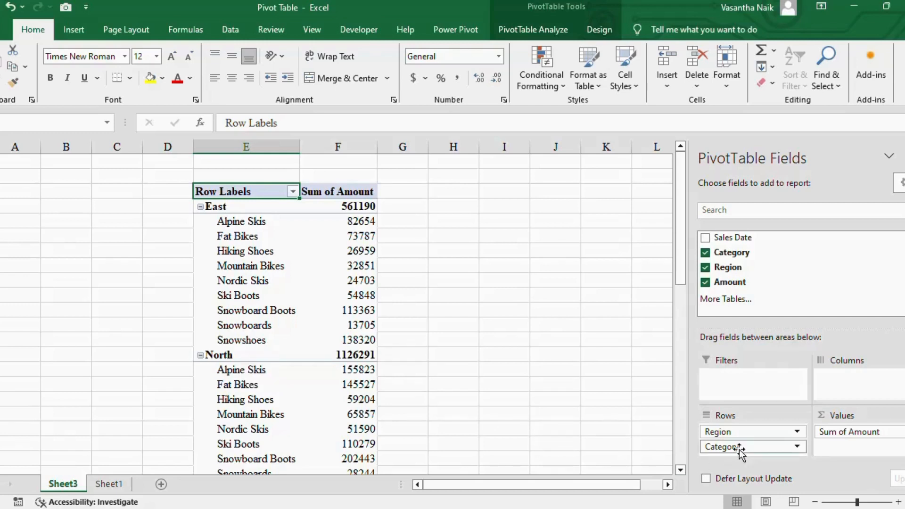
Move the Region field from the rows to the report filter and filter the pivot table to East
drag(745, 434, 749, 390)
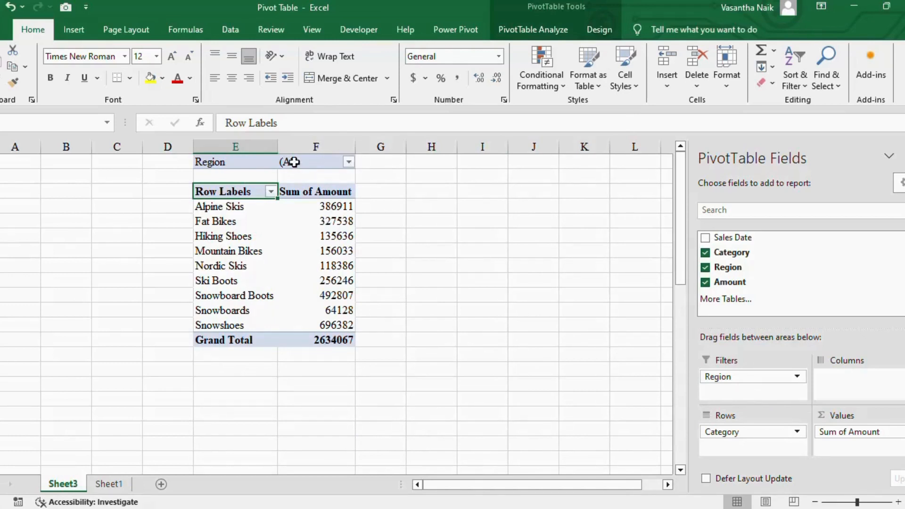
click(349, 162)
click(212, 212)
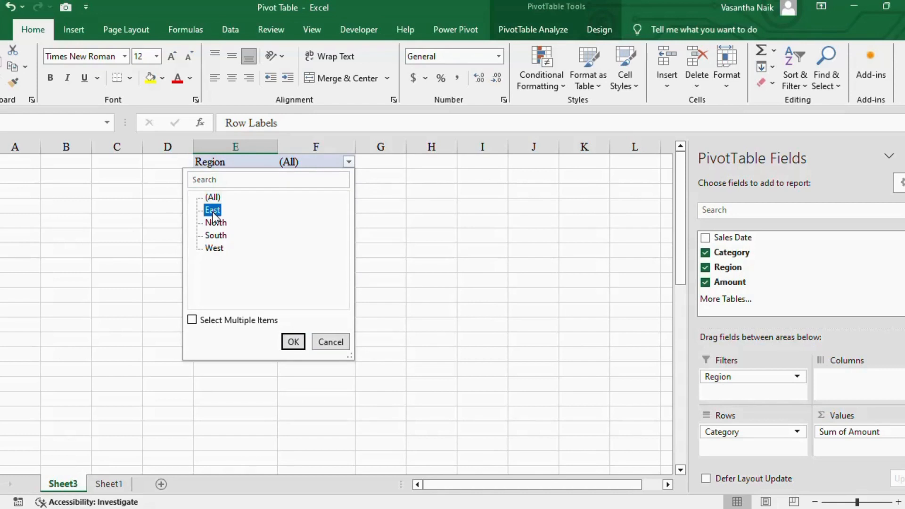
click(293, 341)
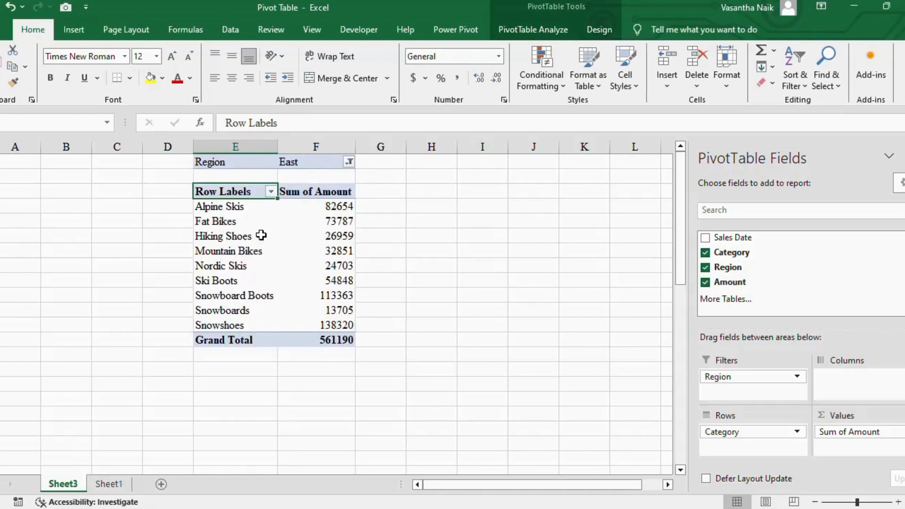
Switch the pivot table's Region report filter to North and after that to South
click(350, 163)
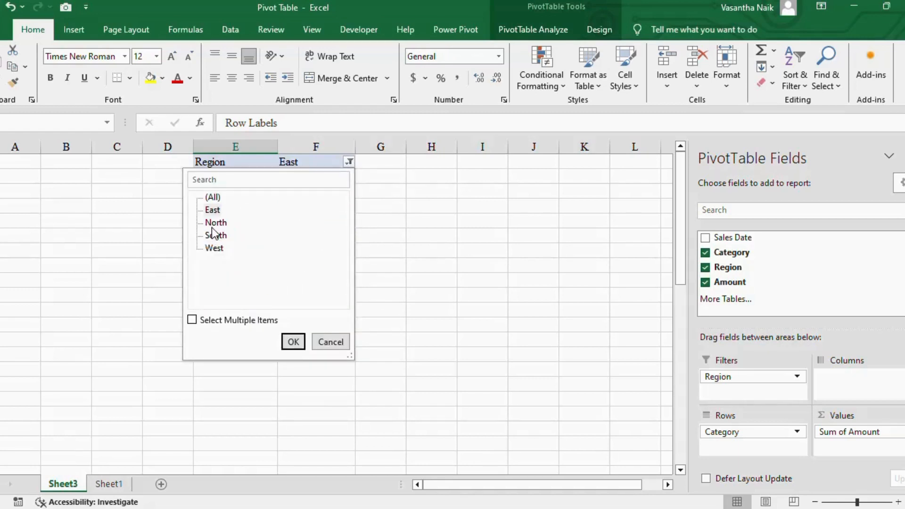
click(294, 342)
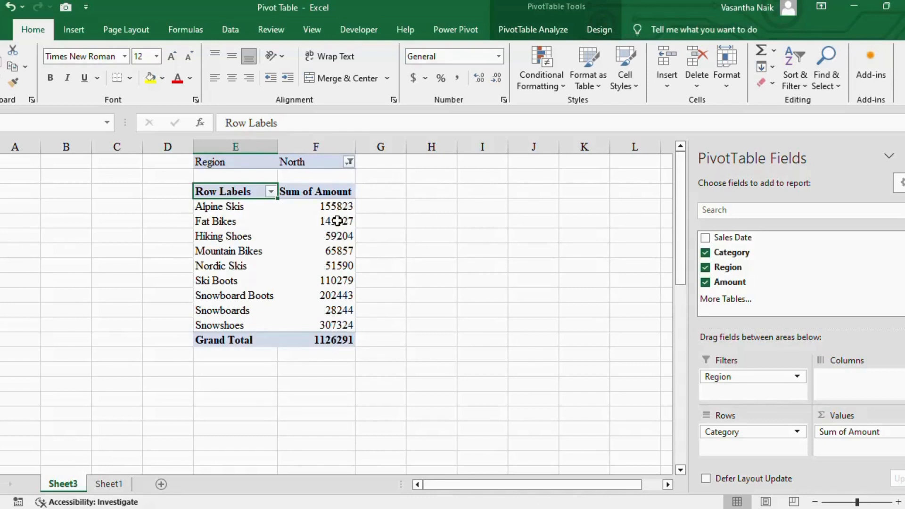
click(349, 162)
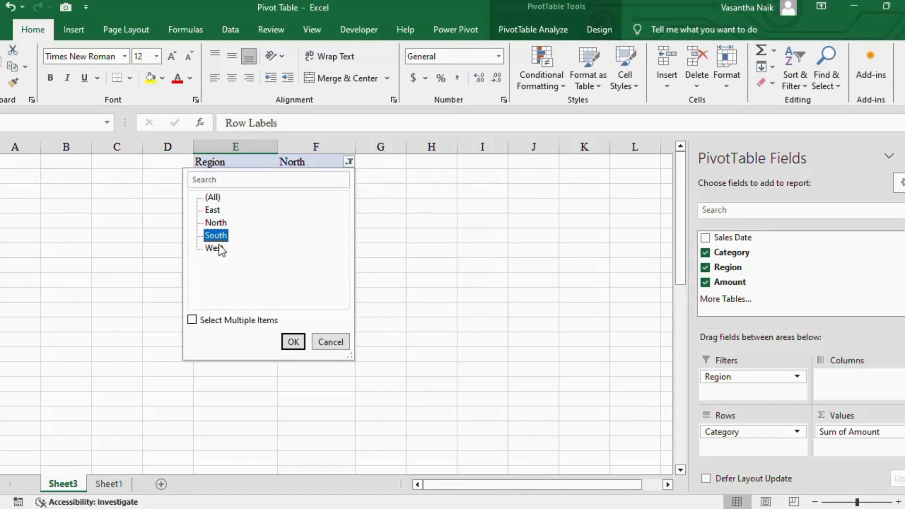
click(293, 342)
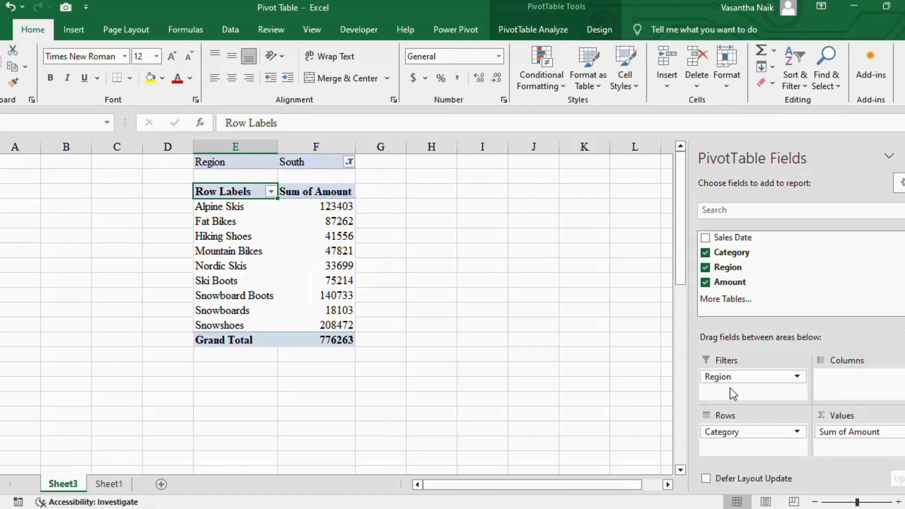
Move the Region field from the report filter to the columns and review the region headings and overall grand total
drag(725, 373, 832, 377)
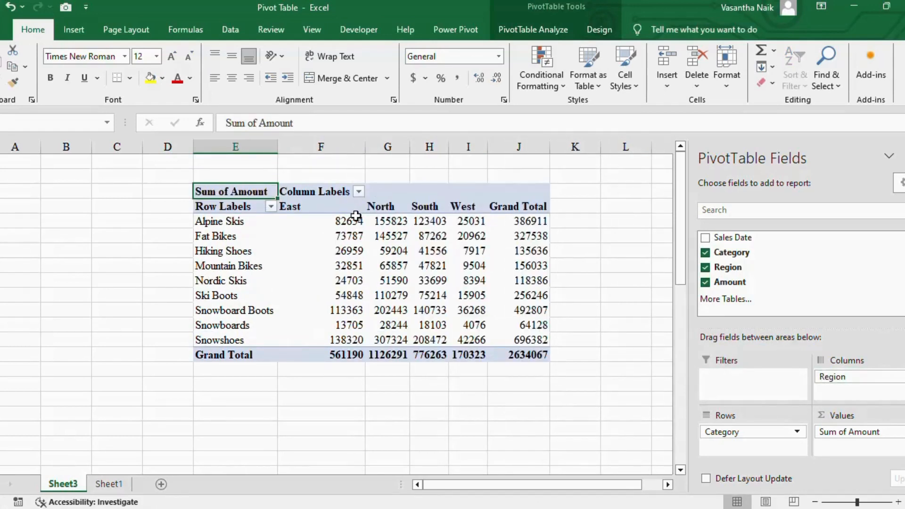
click(304, 208)
click(391, 209)
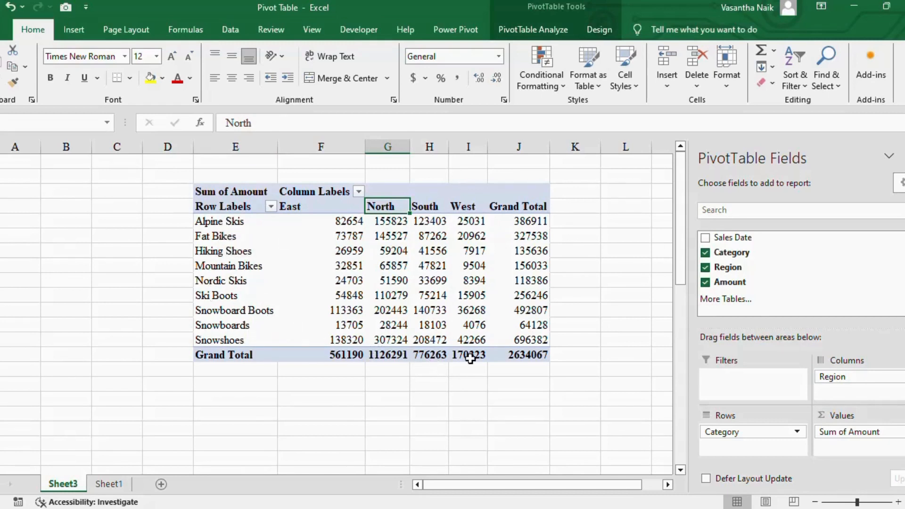
click(521, 354)
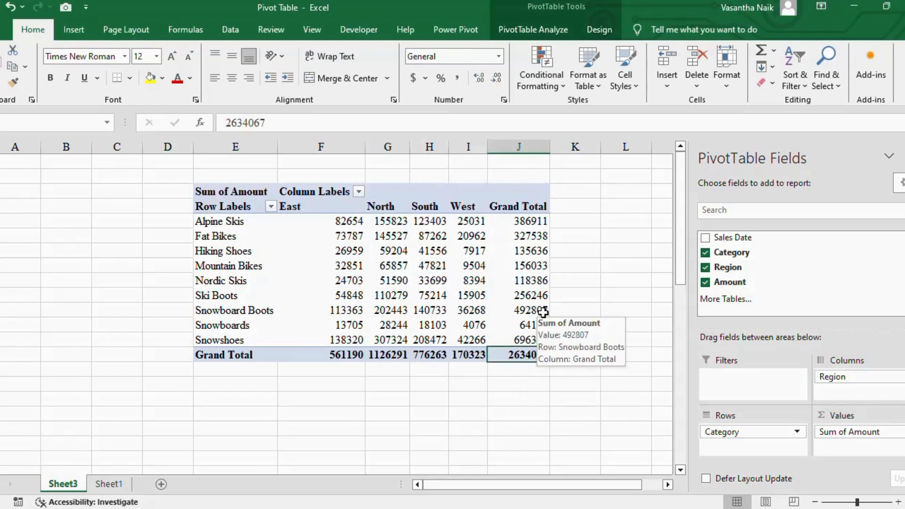
Insert a clustered column PivotChart from the pivot table and move it down and right over the table's lower rows
click(458, 254)
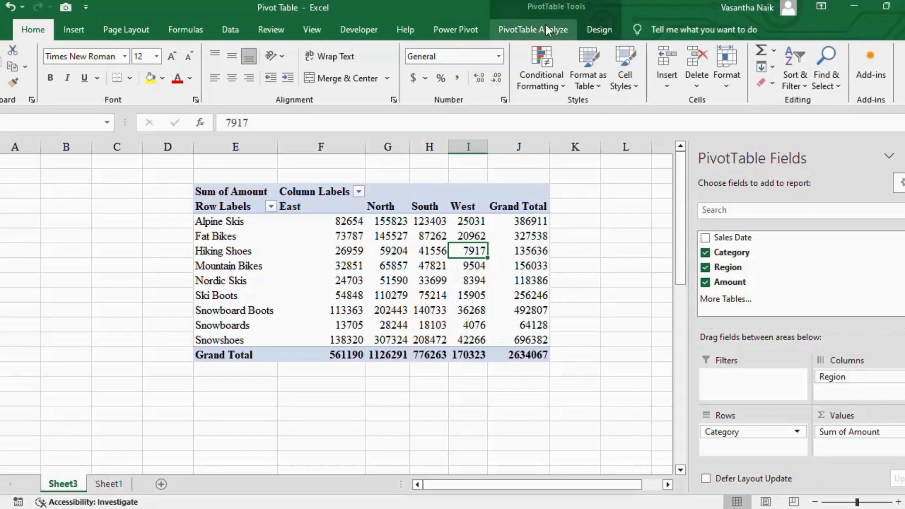
click(531, 31)
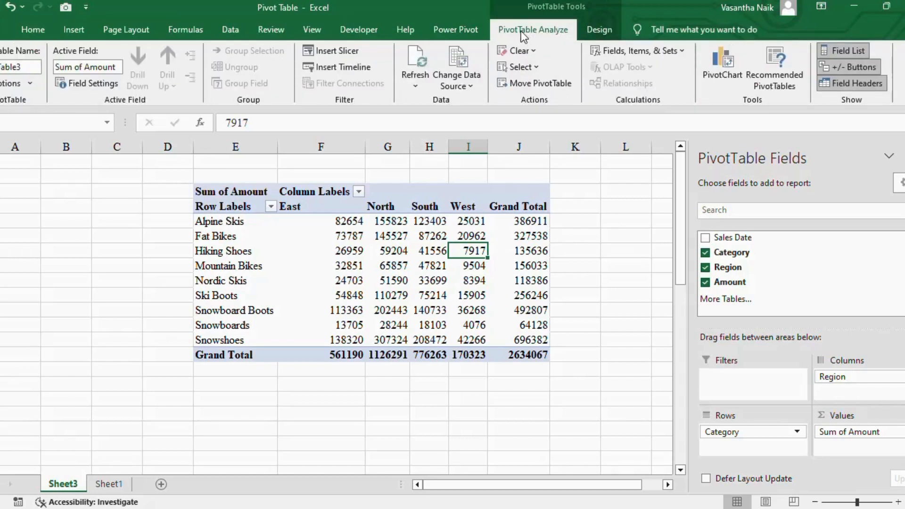
click(579, 218)
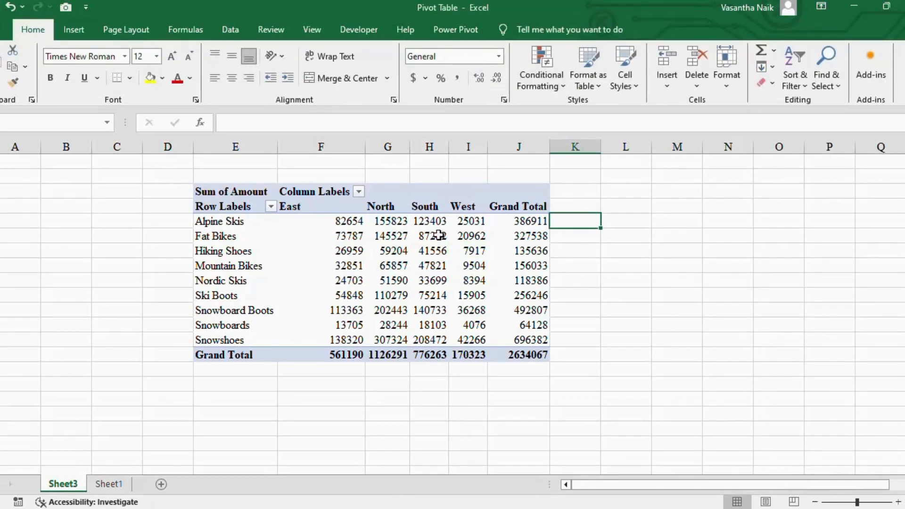
click(430, 222)
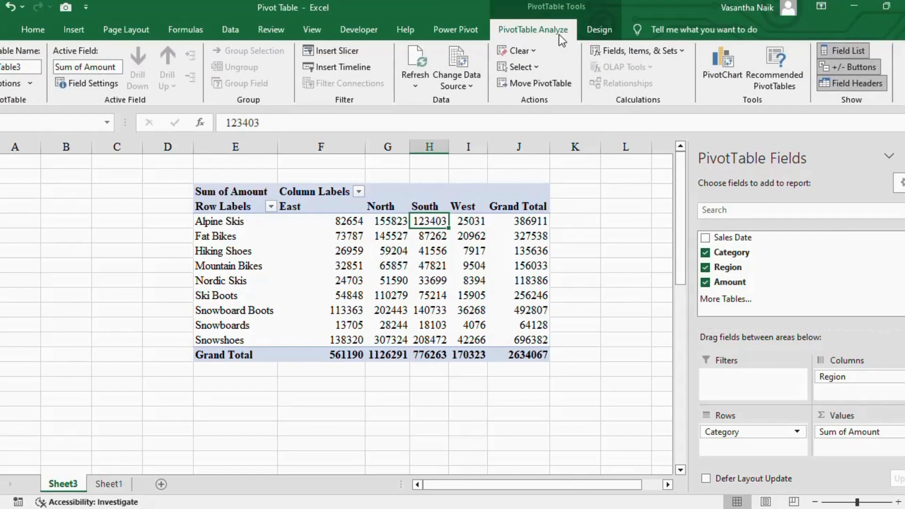
click(731, 76)
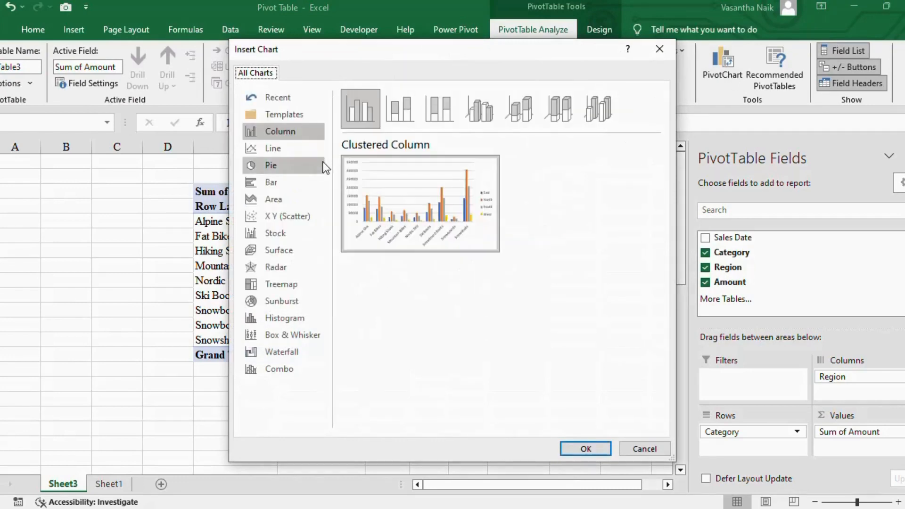
mouse_move(437, 204)
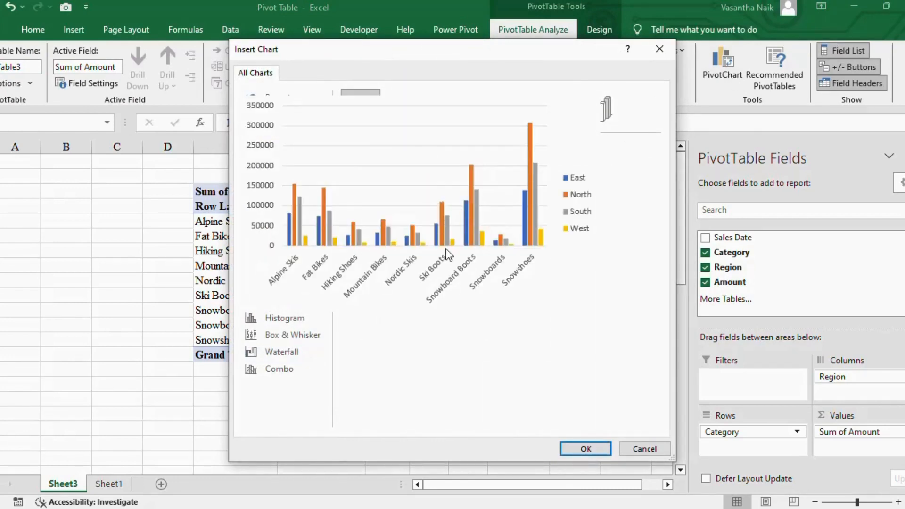
click(595, 448)
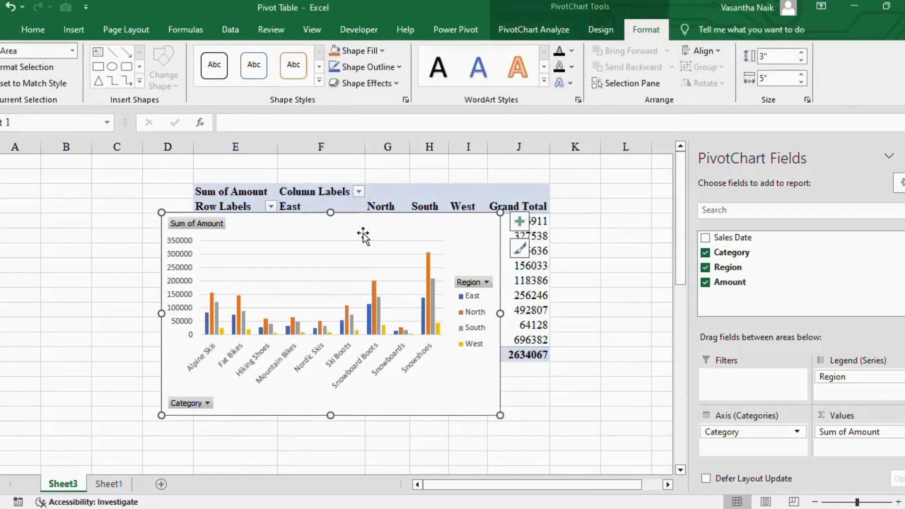
drag(363, 237, 478, 306)
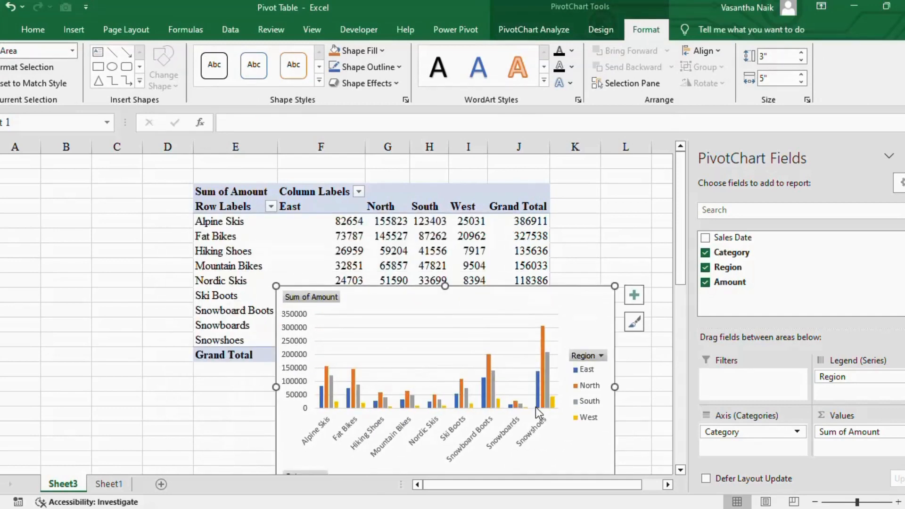
Move the Region field out of the PivotChart's legend series
drag(843, 376, 830, 402)
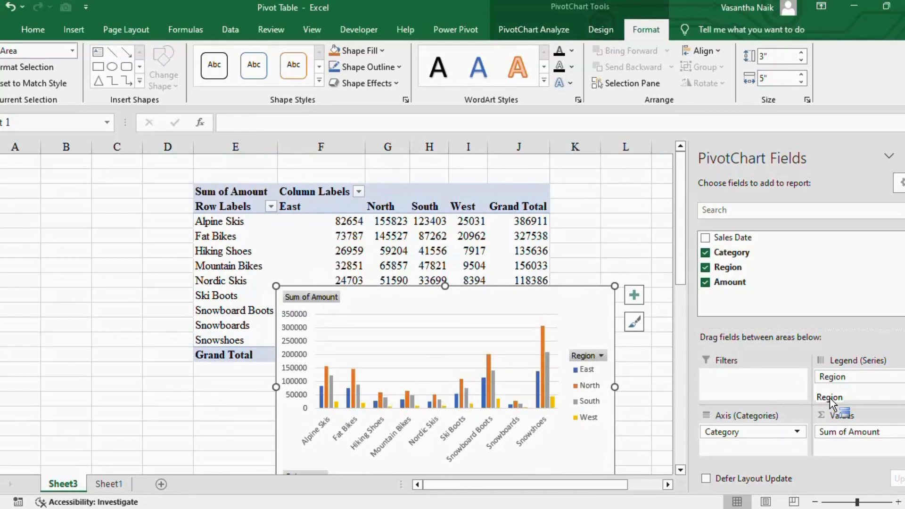